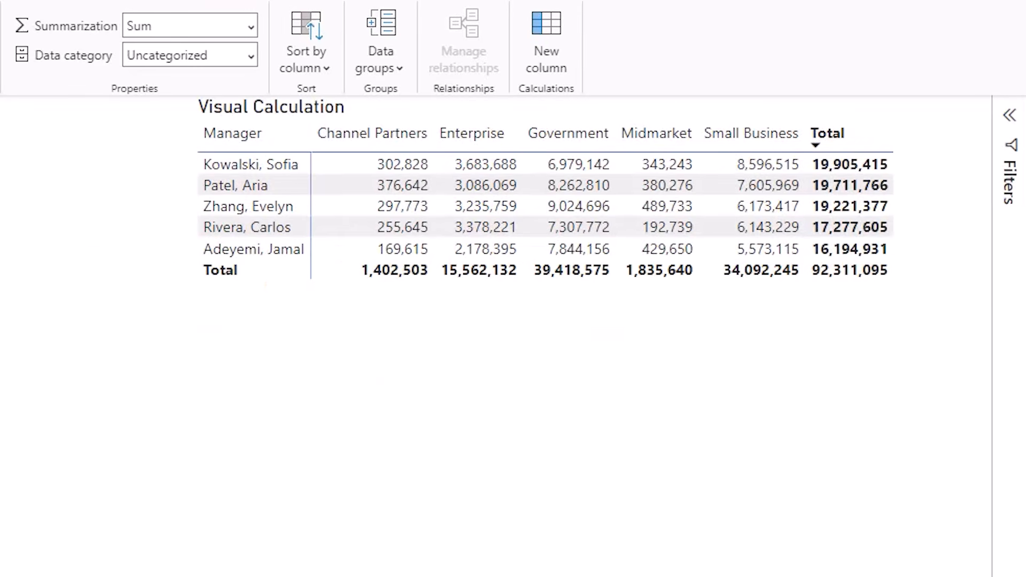
Step: Start a new visual calculation on the Visual Calculation matrix and name it "Percent of Grand Total"
click(458, 302)
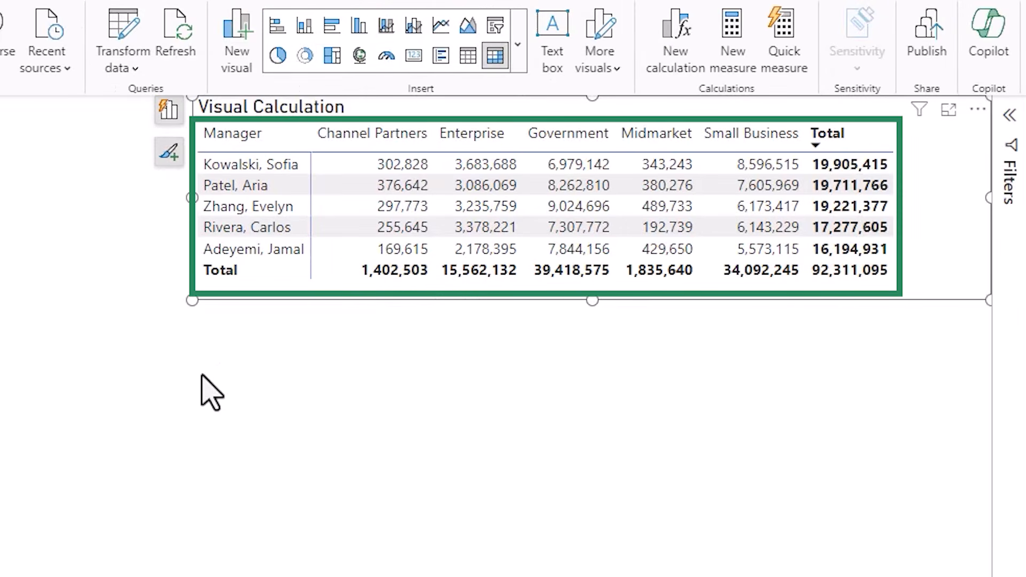
click(668, 48)
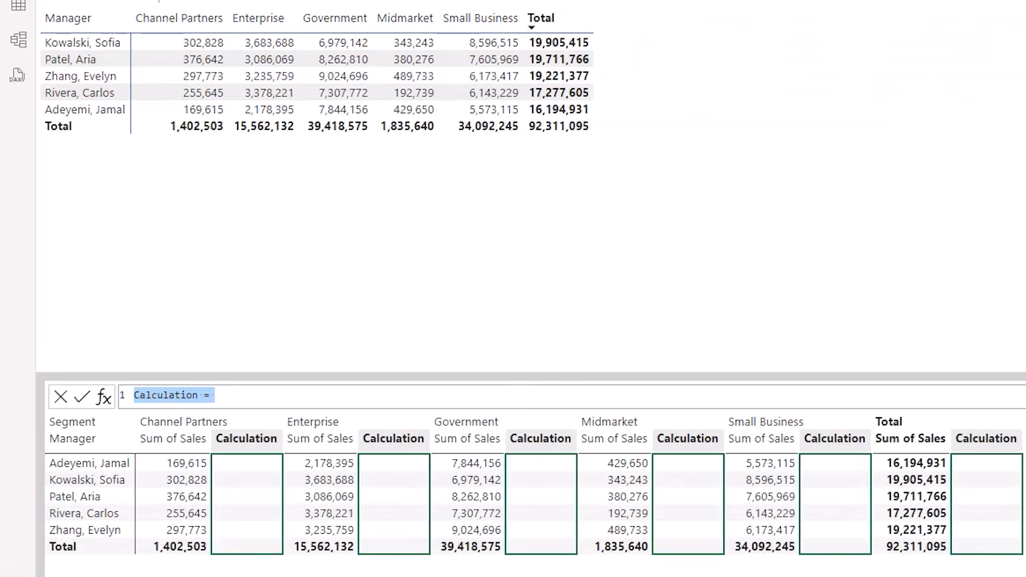
double_click(170, 396)
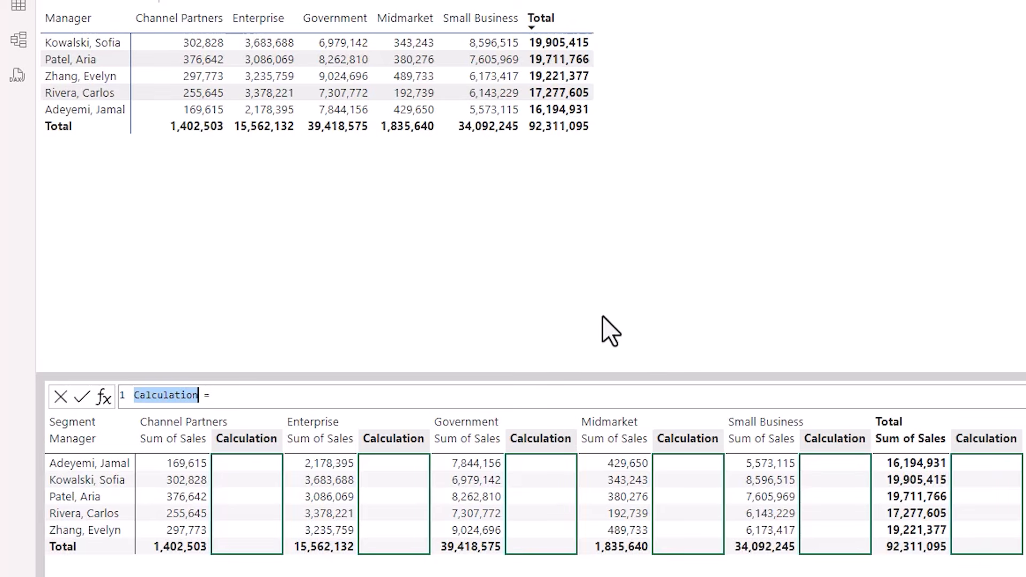
click(105, 397)
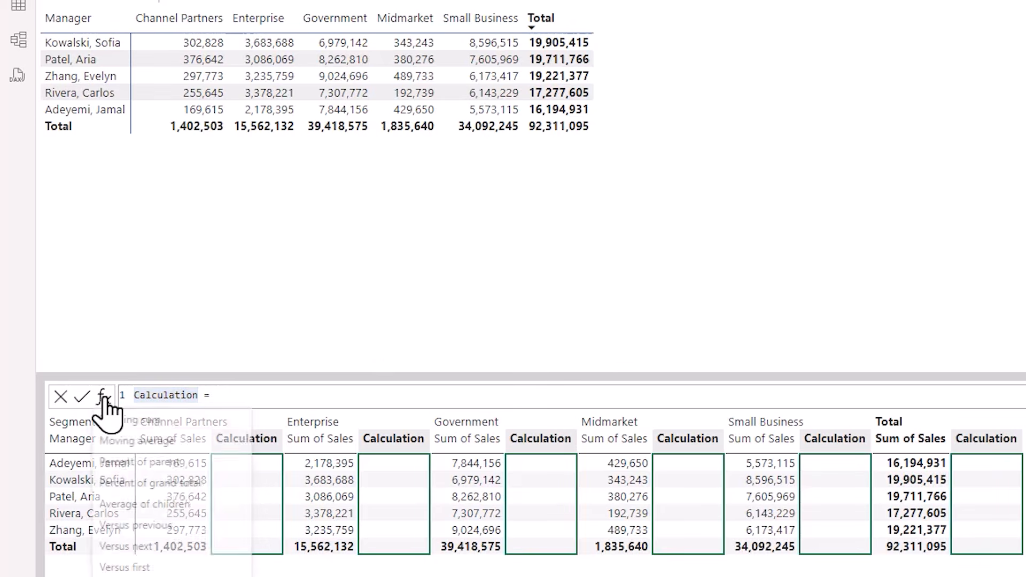
click(151, 395)
double_click(155, 395)
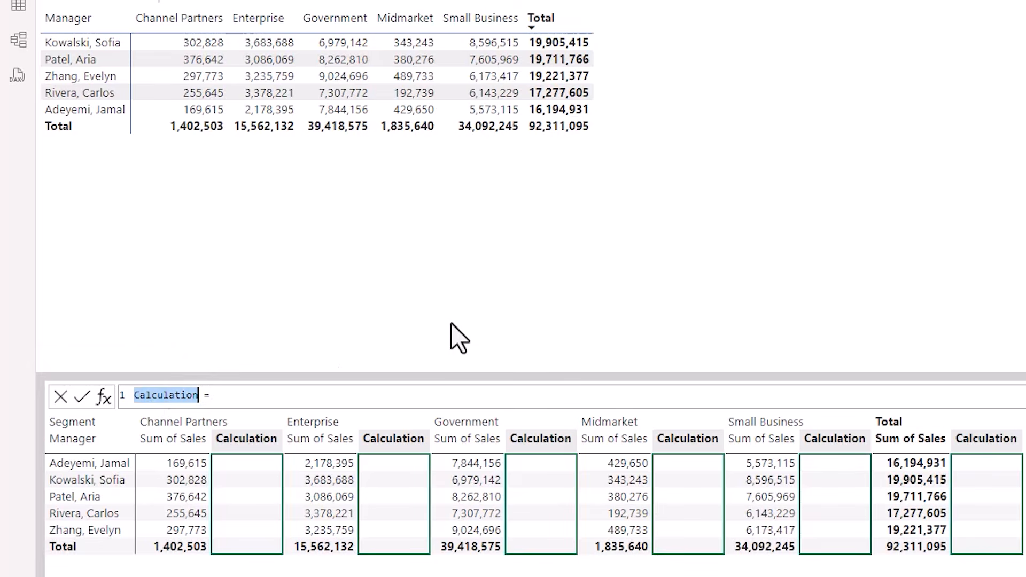
text(Percent of Grand Tota)
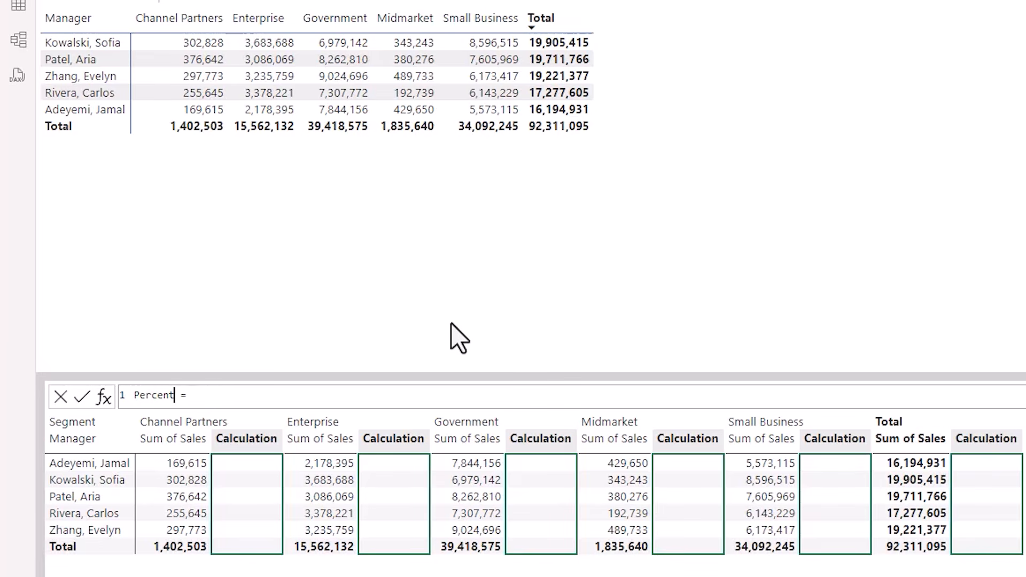
text(l)
Step: Begin the calculation's formula with DIVIDE, using [Sum of Sales] as the numerator
key(End)
text(di)
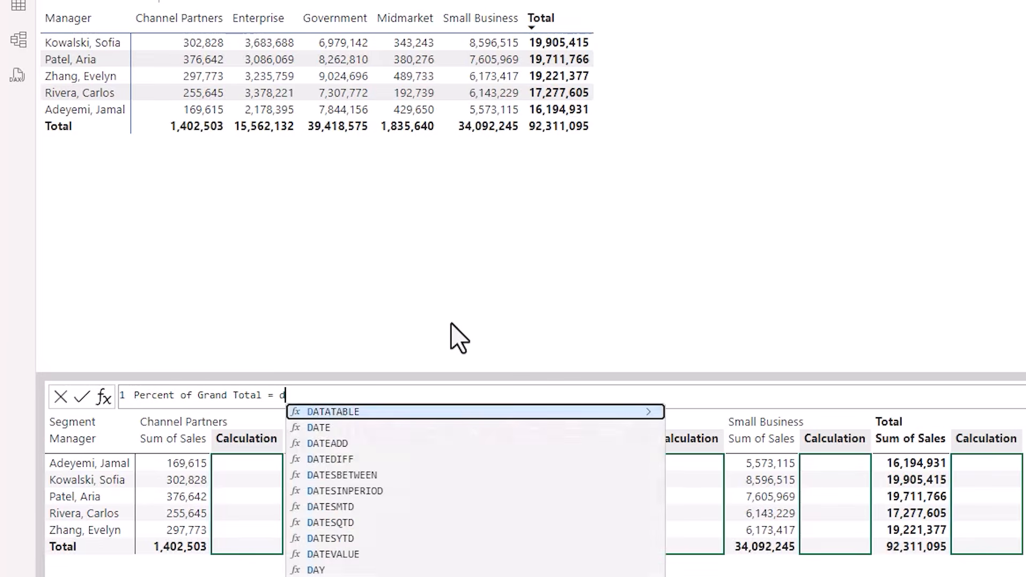
key(Tab)
text(su)
key(Up)
key(Up)
key(Tab)
text(, )
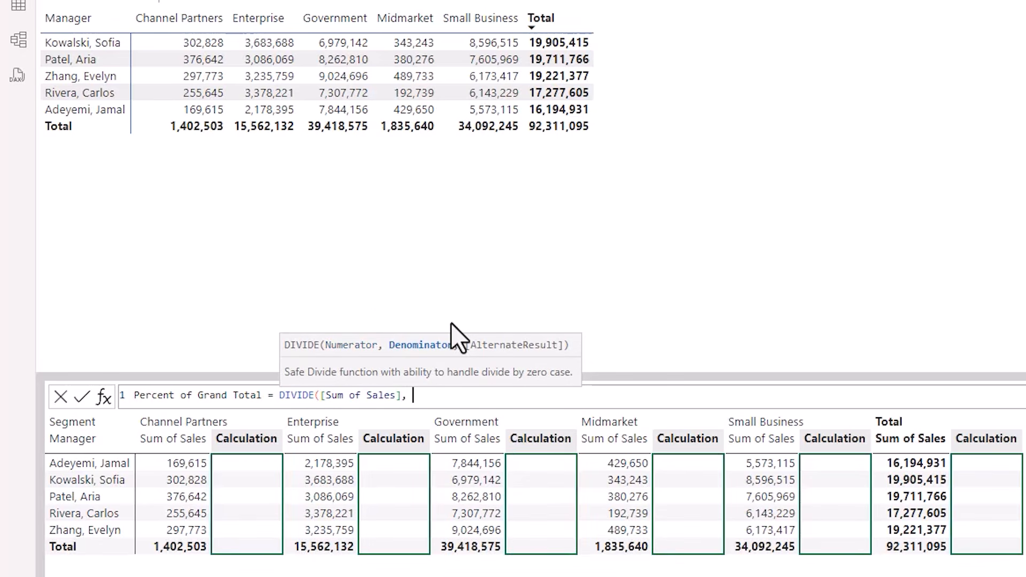
Step: Complete the formula with the denominator COLLAPSEALL([Sum of Sales], COLUMNS ROWS) and commit the calculation
text(coll)
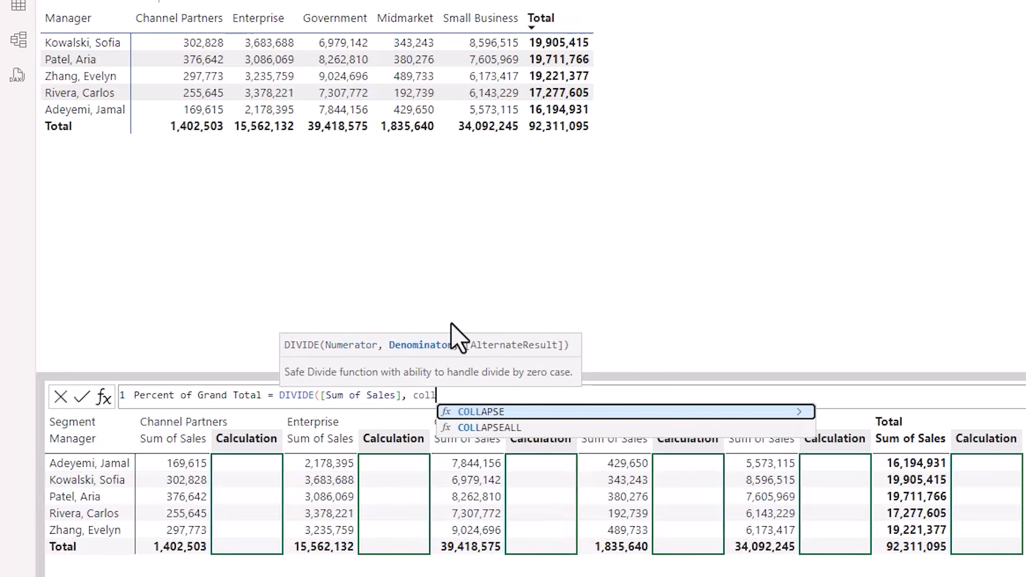
key(Tab)
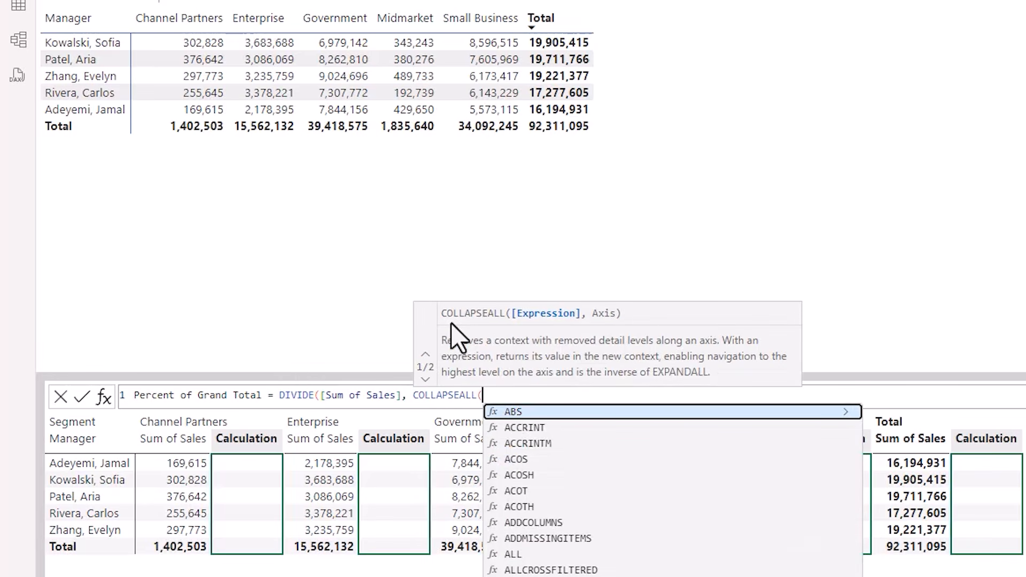
text(sum)
key(Up)
key(Up)
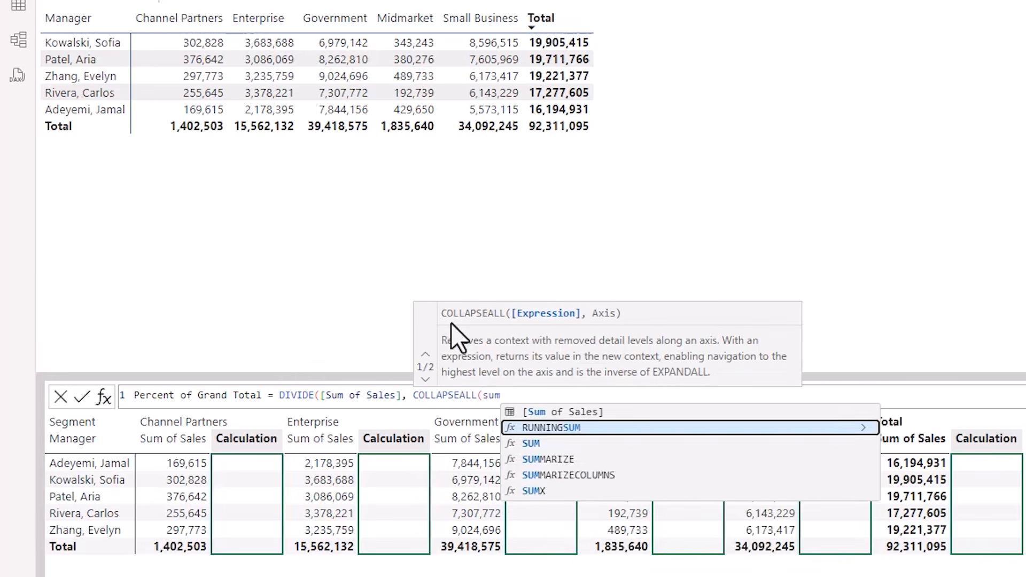
key(Tab)
text(,)
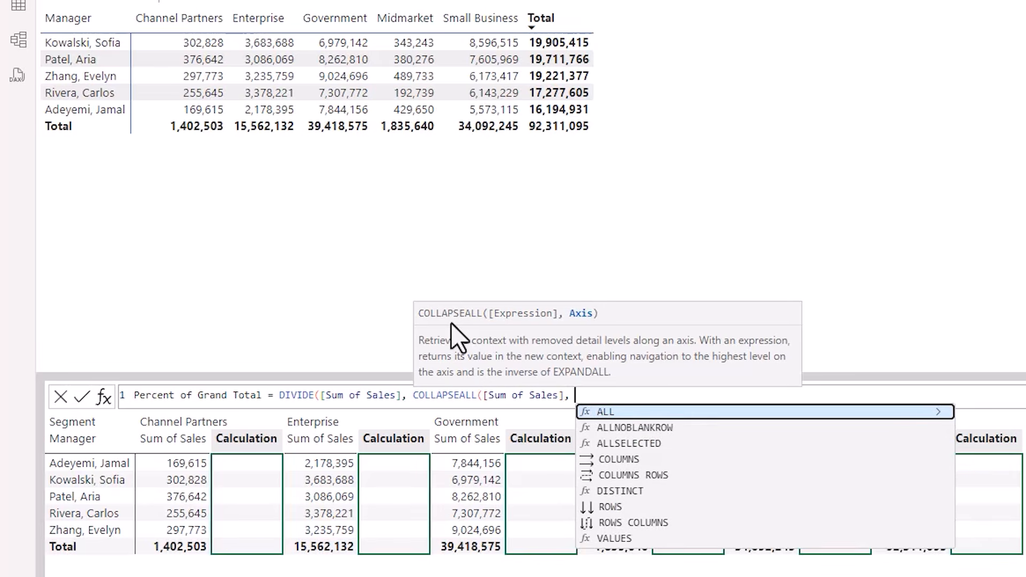
text(co)
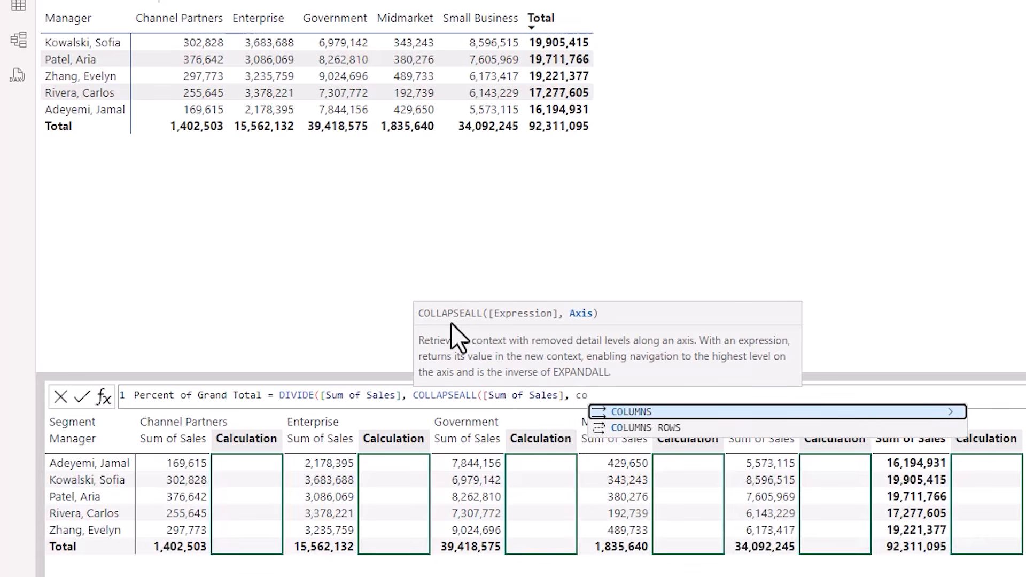
key(Down)
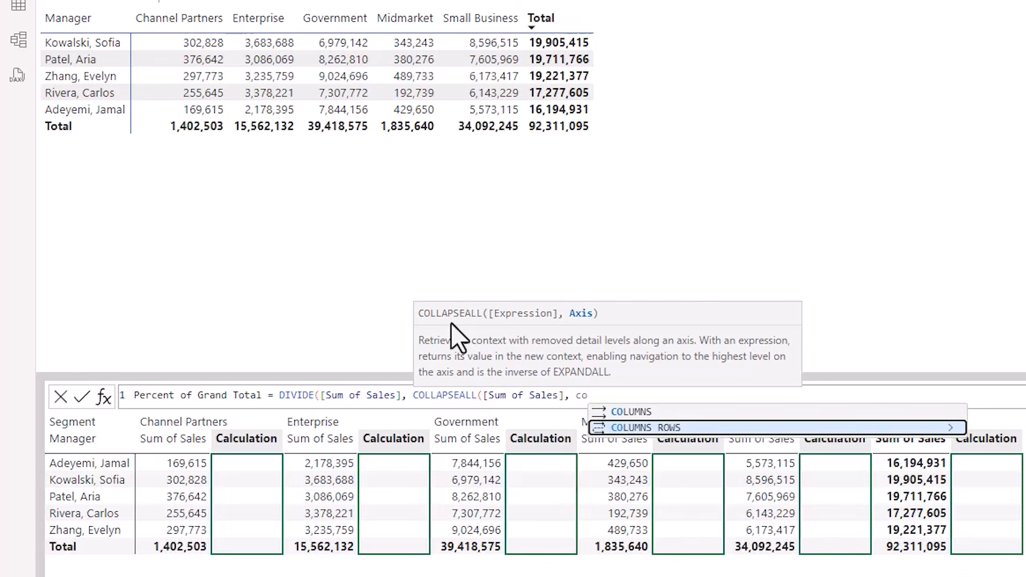
key(Tab)
text())
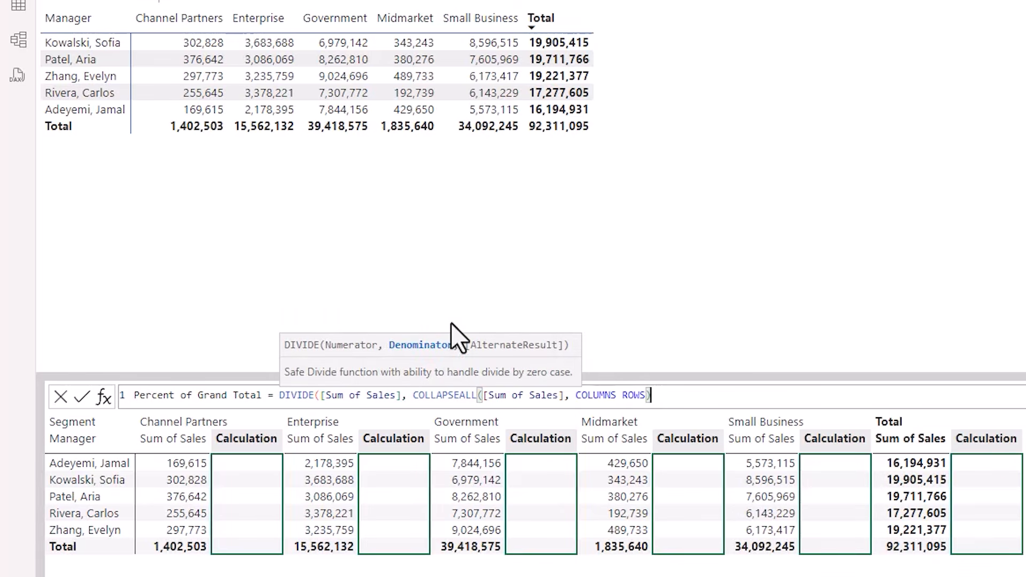
text())
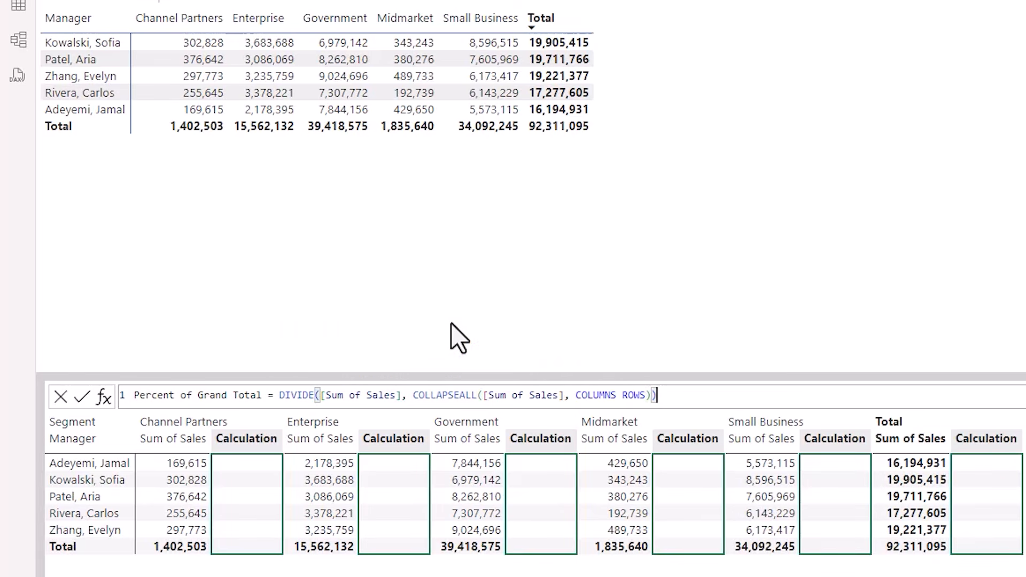
key(Return)
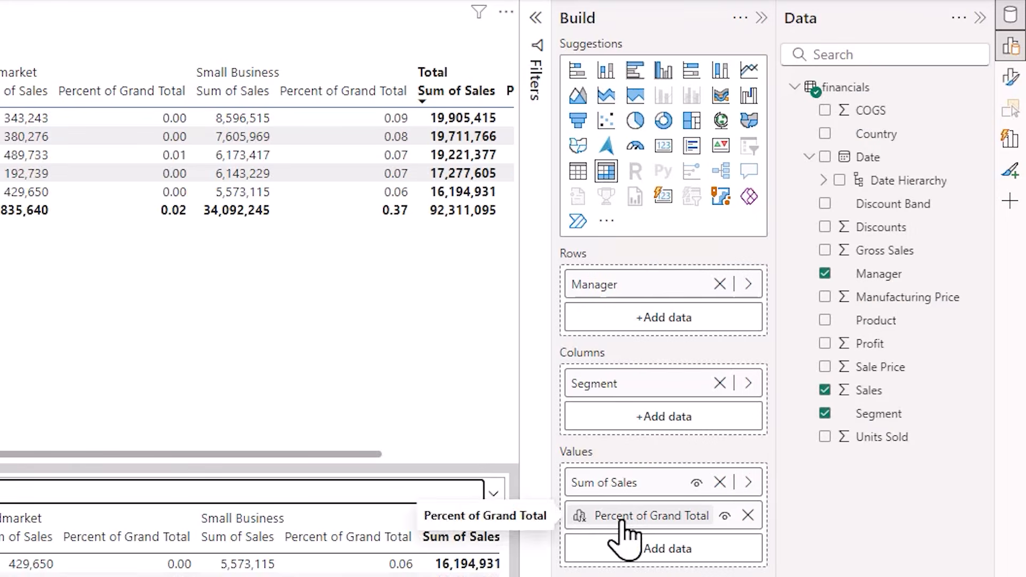
Step: Wrap the Percent of Grand Total formula's DIVIDE expression in FORMAT with the format string "0.00%" and commit it
mouse_move(668, 529)
click(817, 542)
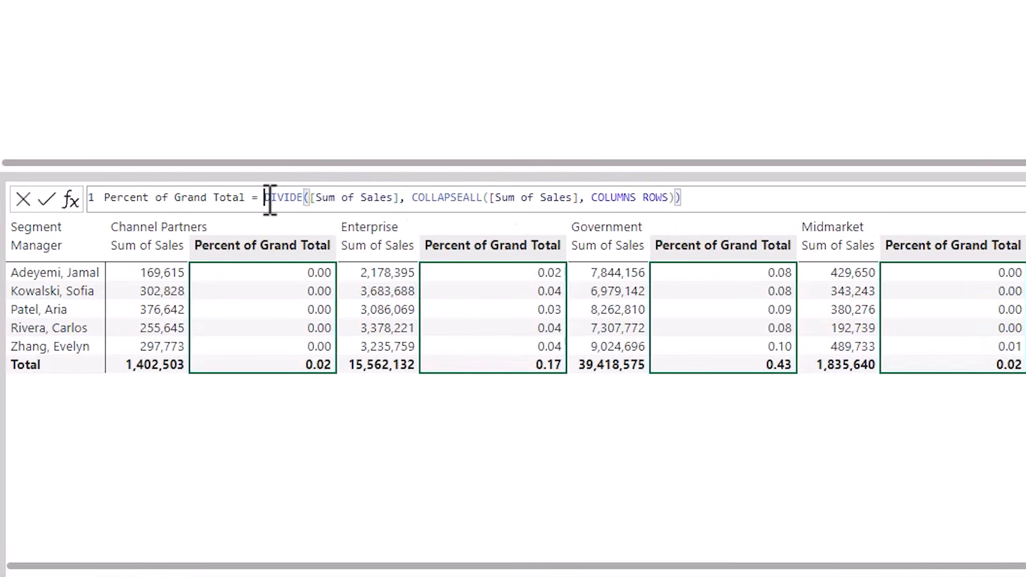
text(form)
key(Tab)
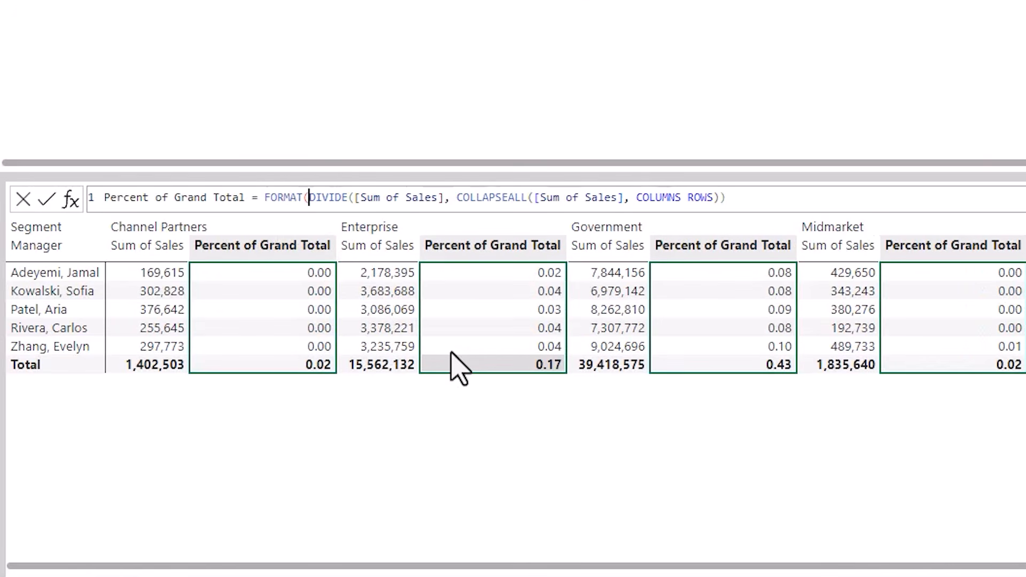
key(End)
text(,)
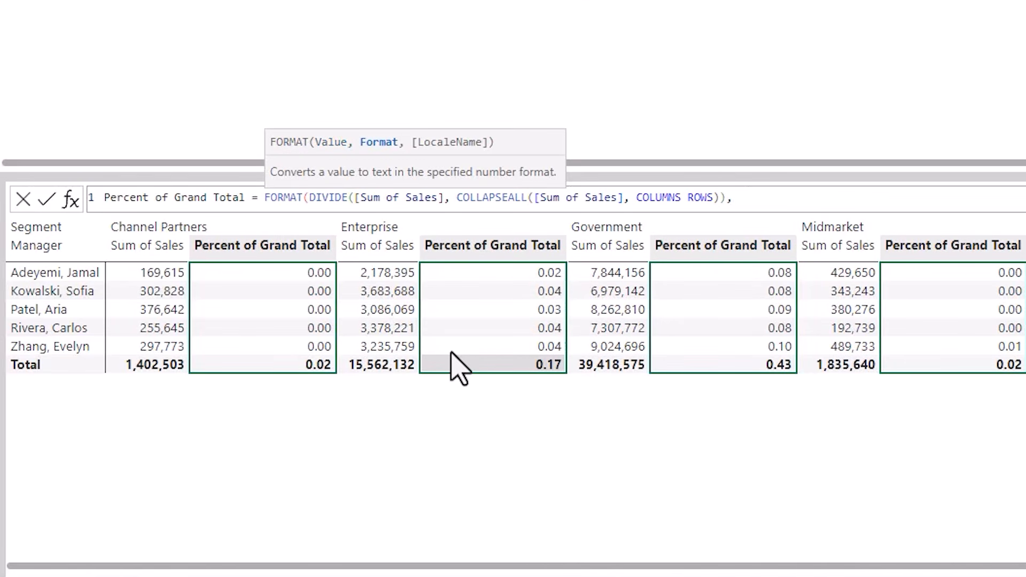
text( "0.00%"))
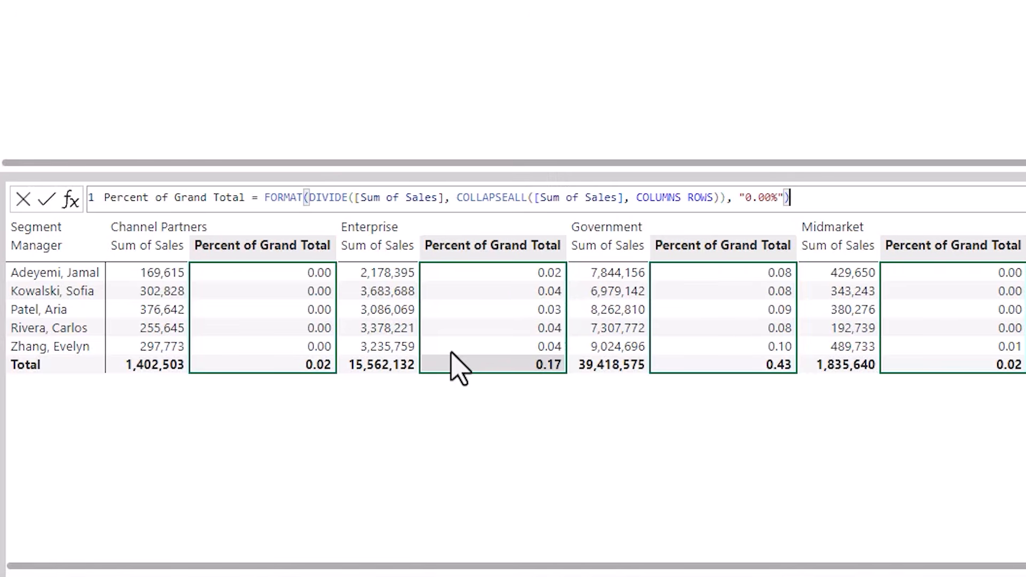
key(Return)
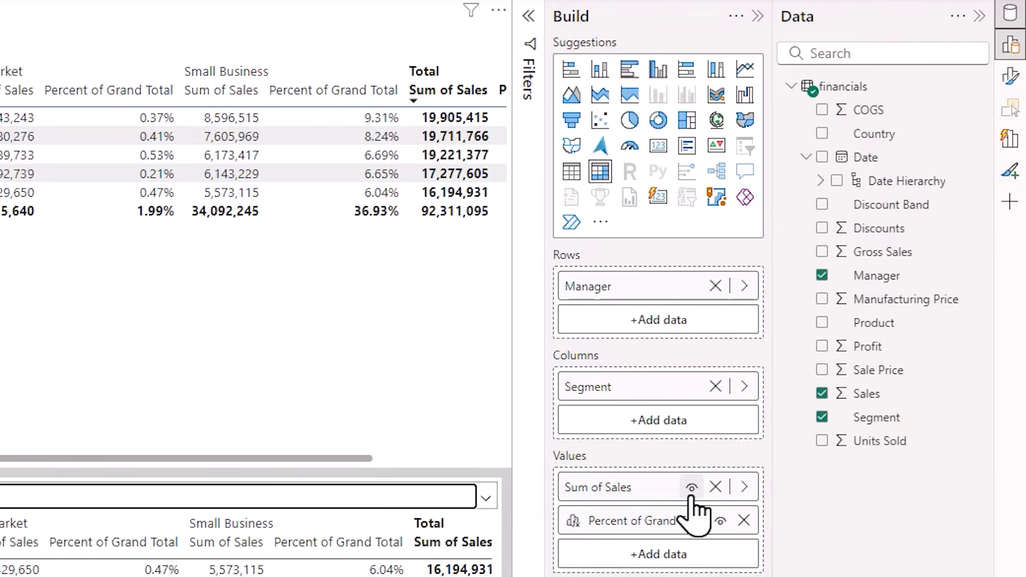
Step: Hide Sum of Sales from the matrix values and return to the report
click(691, 490)
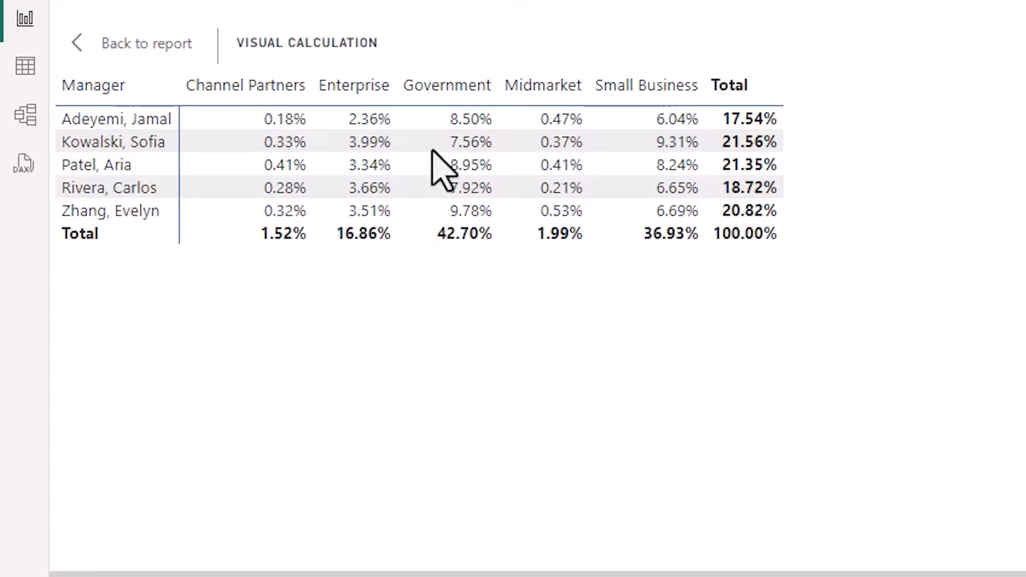
click(100, 52)
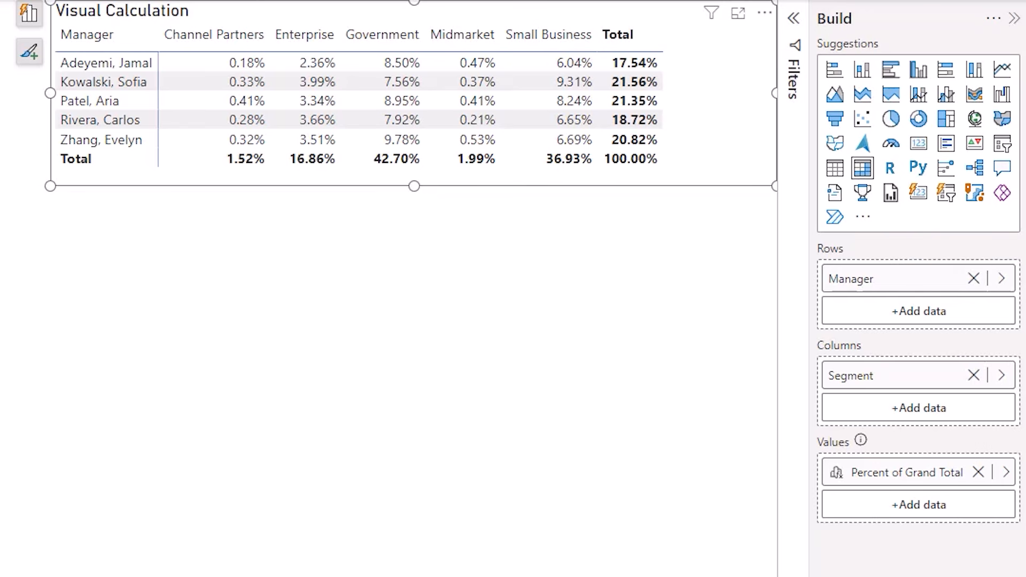
Step: Check which options are offered for the Percent of Grand Total value field, then deselect the matrix
right_click(913, 472)
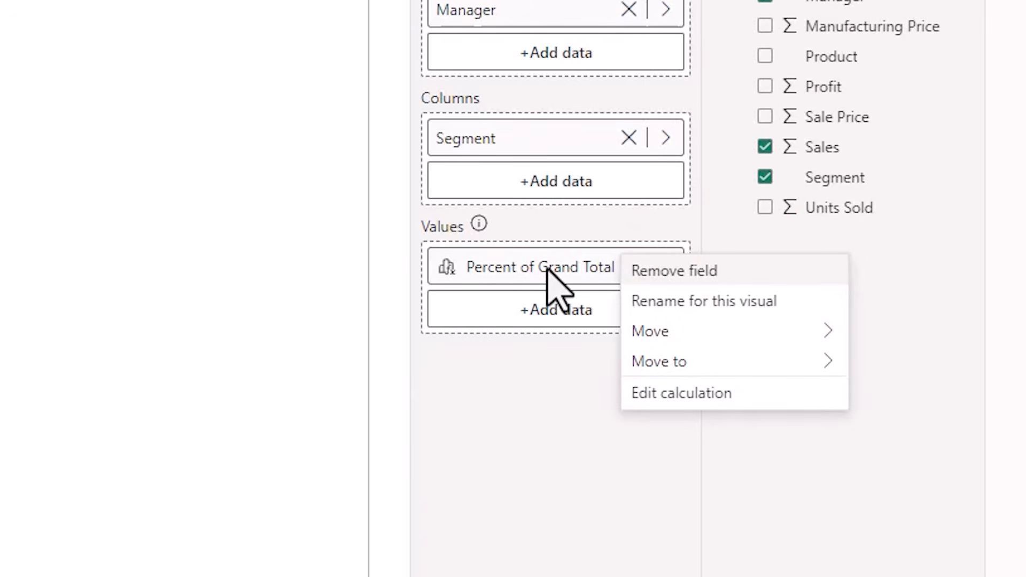
click(543, 266)
click(73, 119)
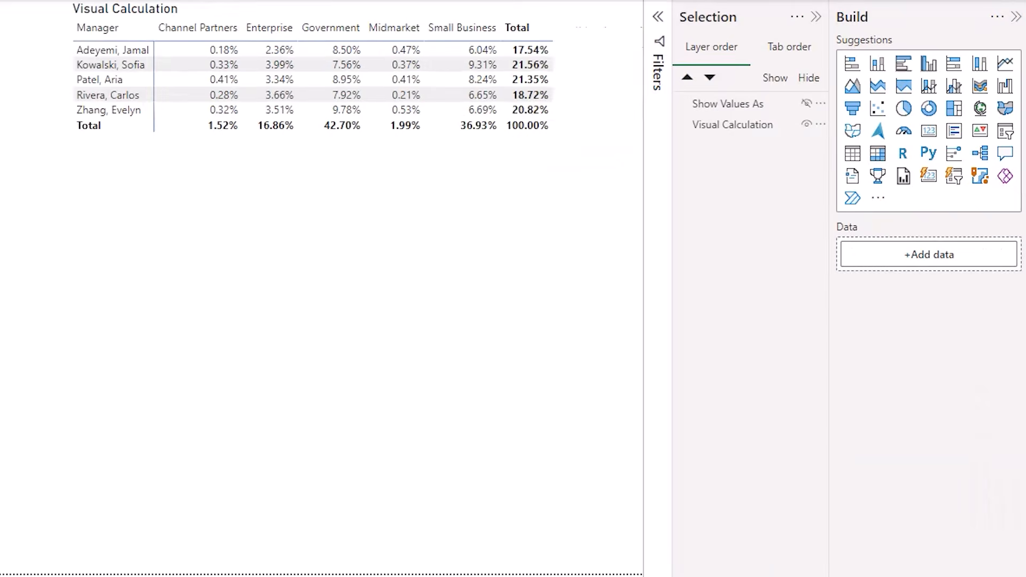
Step: Unhide the Show Values As matrix on the report page and close the list of page objects
click(805, 103)
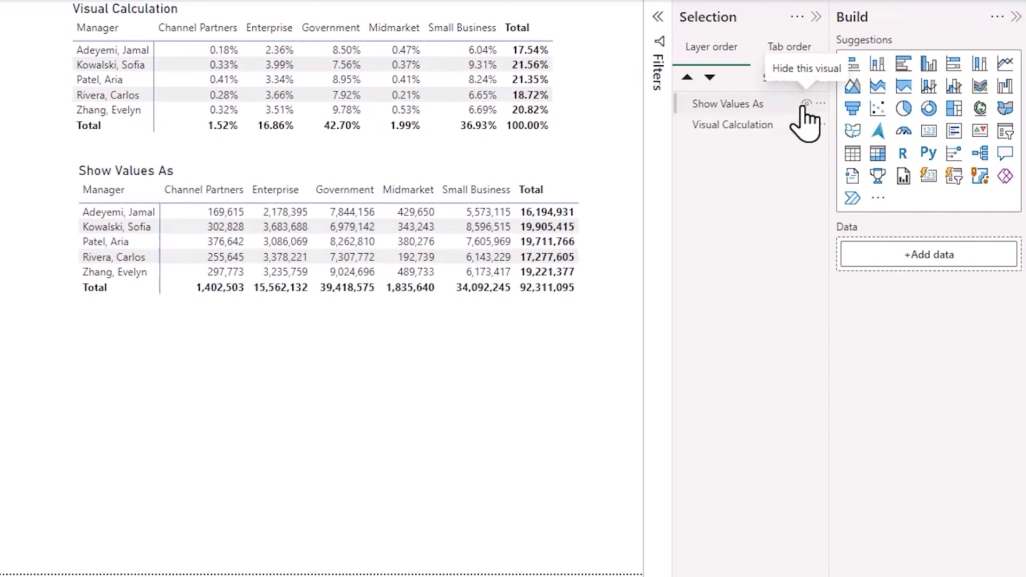
click(811, 17)
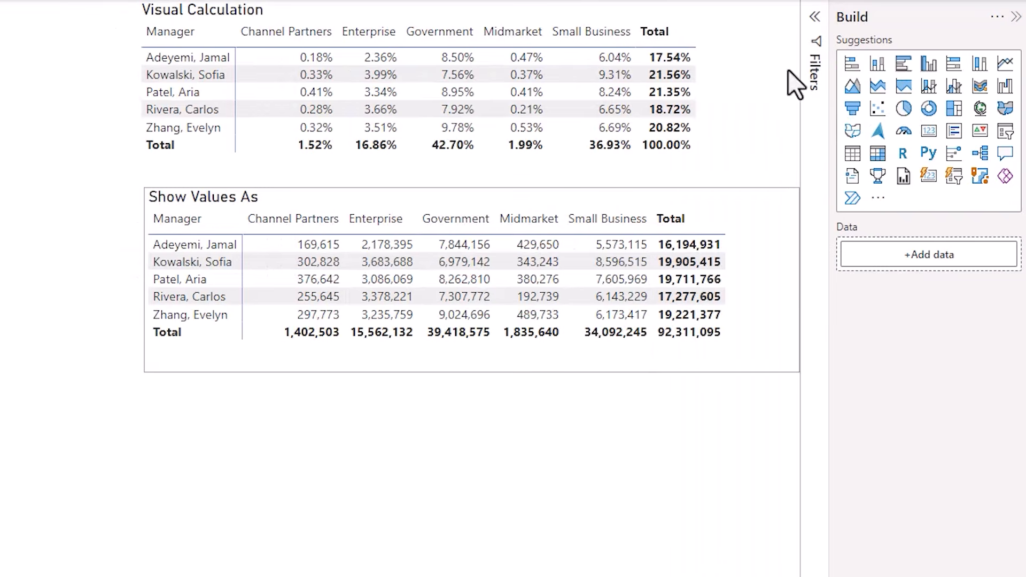
Step: Display Sum of Sales in the Show Values As matrix as percent of grand total
click(647, 345)
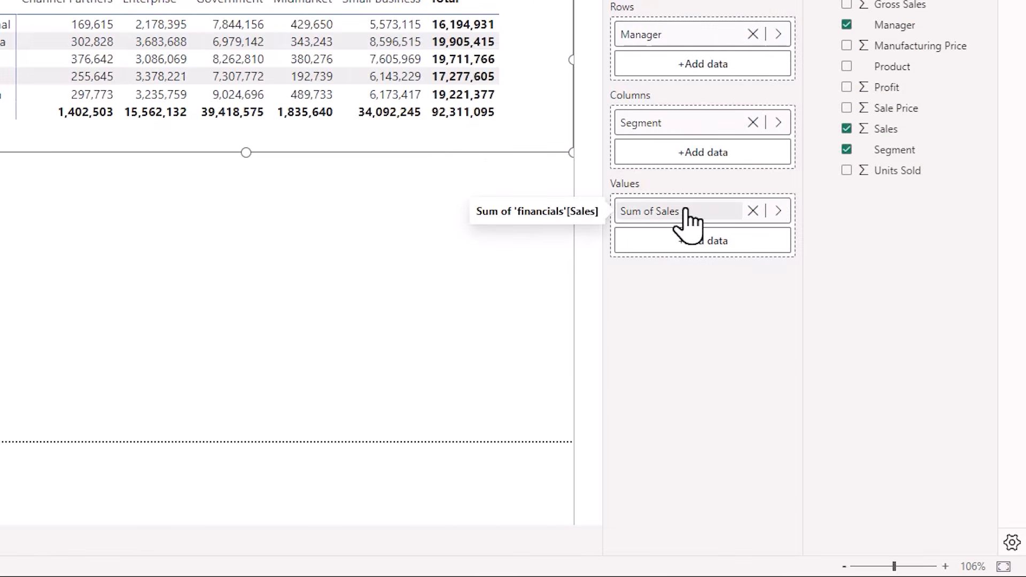
right_click(689, 219)
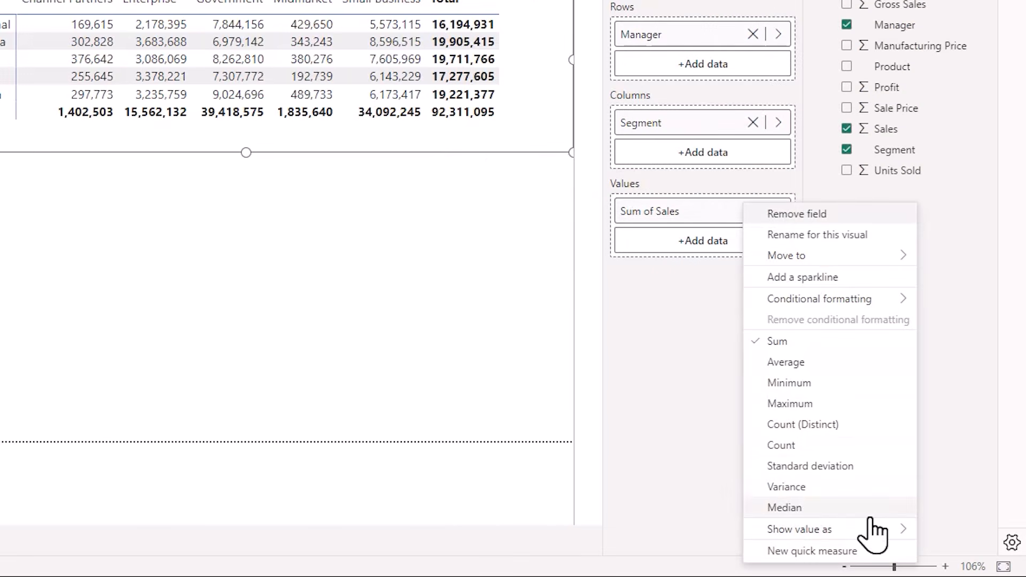
mouse_move(872, 531)
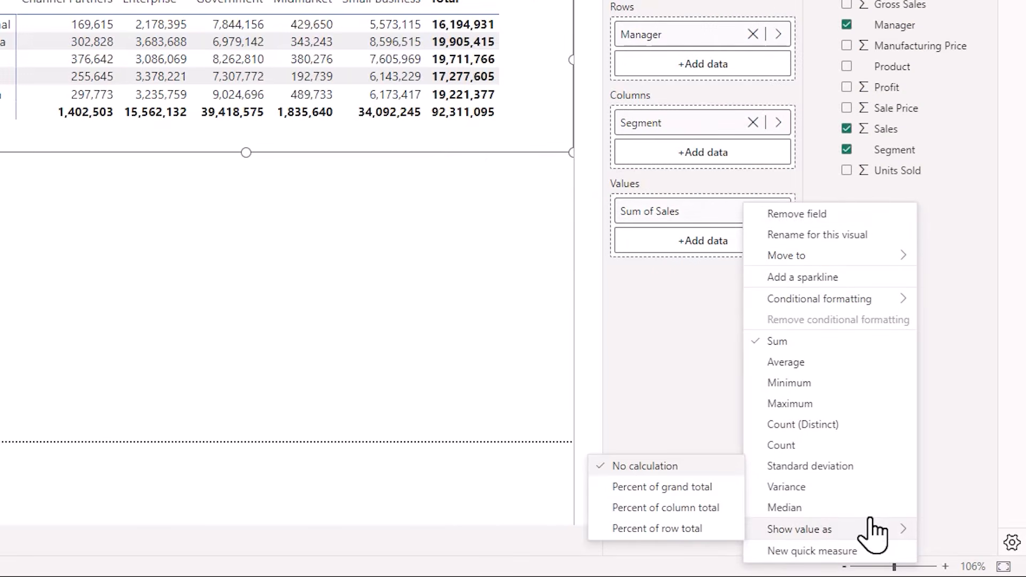
click(725, 490)
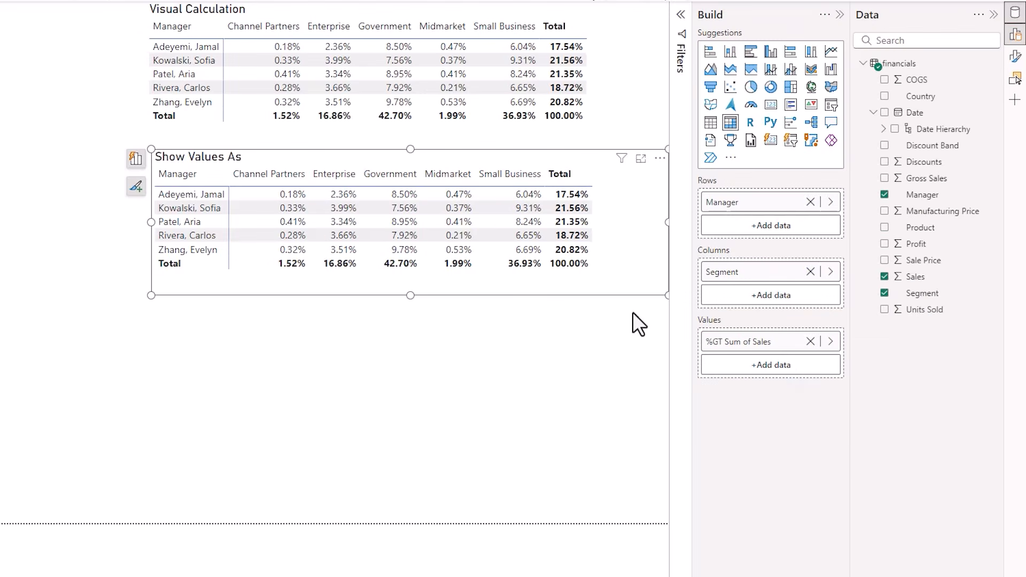
Step: Apply a gradient background color to the %GT Sum of Sales values, based on Sum of Sales from lowest to highest, and select the Visual Calculation matrix
right_click(768, 345)
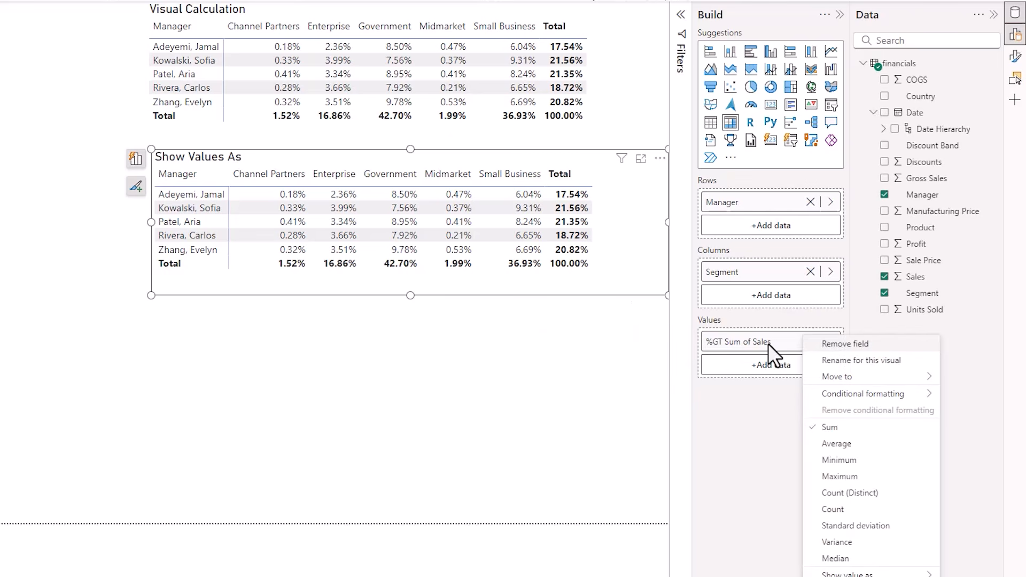
mouse_move(816, 393)
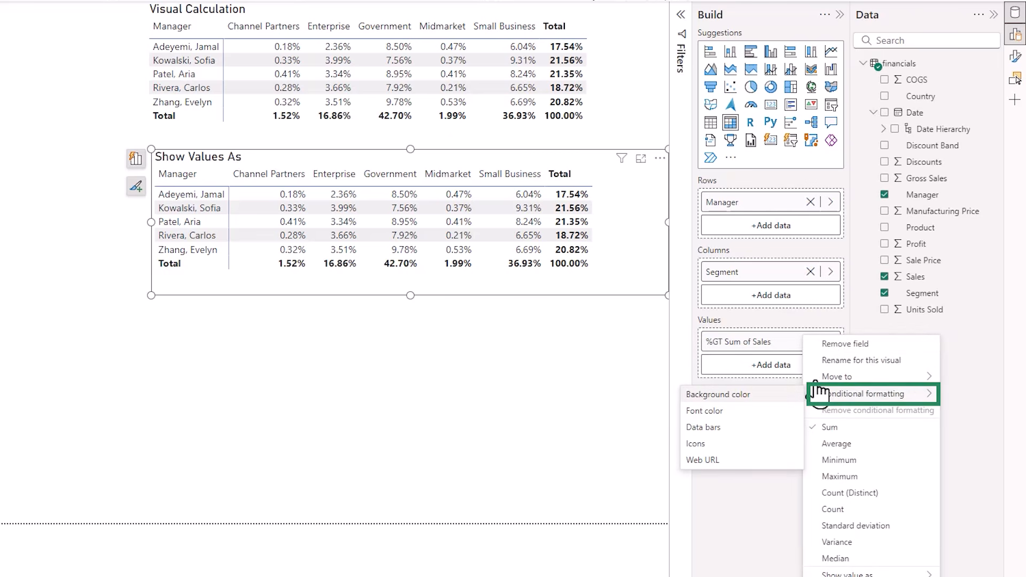
click(709, 395)
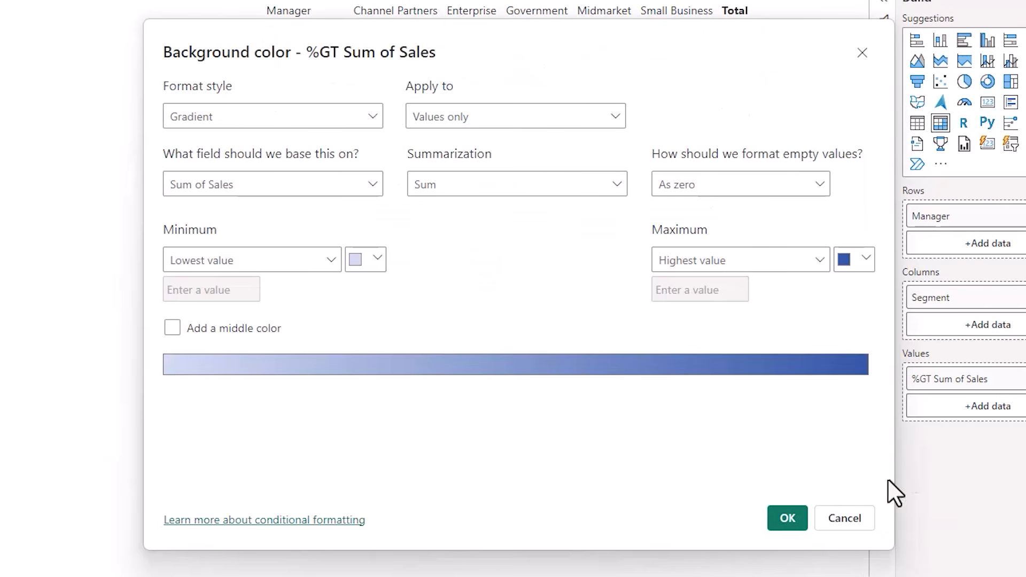
click(787, 524)
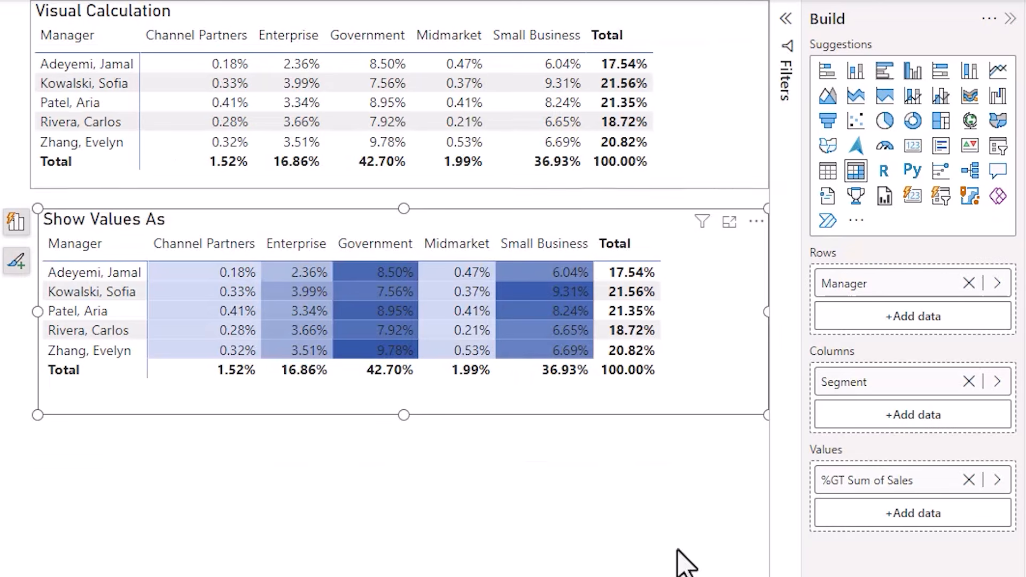
click(709, 167)
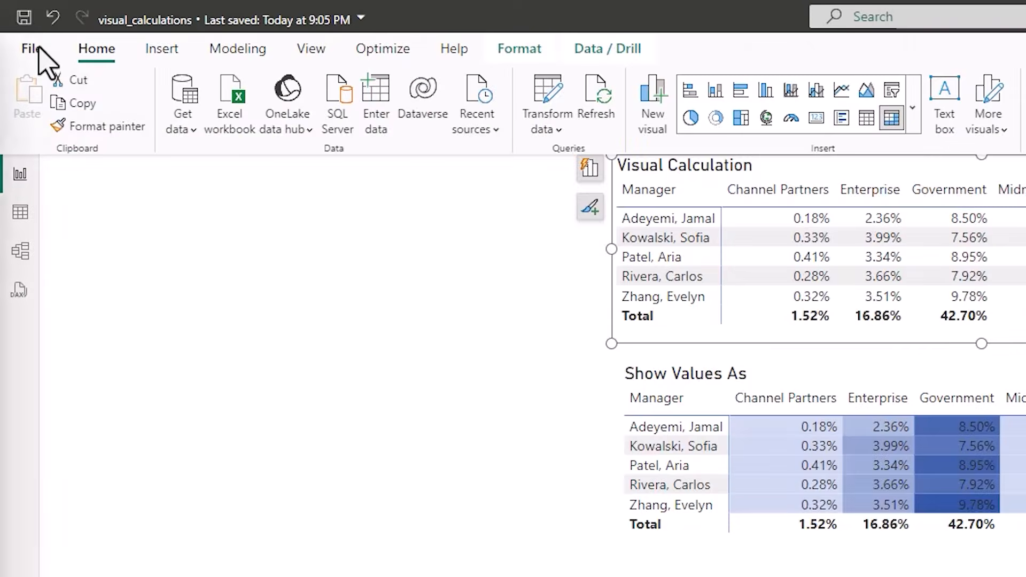
Step: Check the Visual calculations setting among the global preview features in the program options, and close the options
click(32, 49)
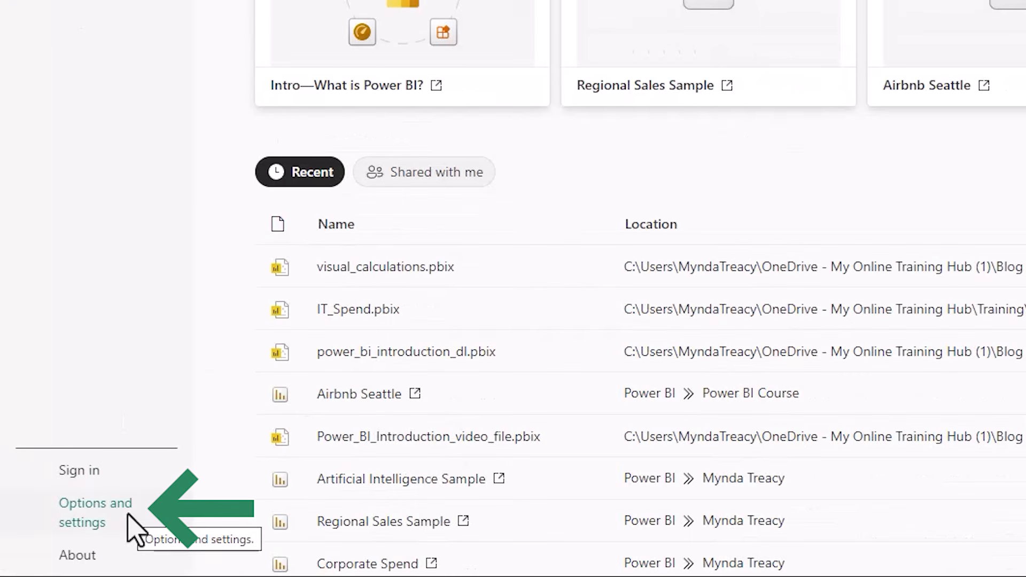
click(128, 515)
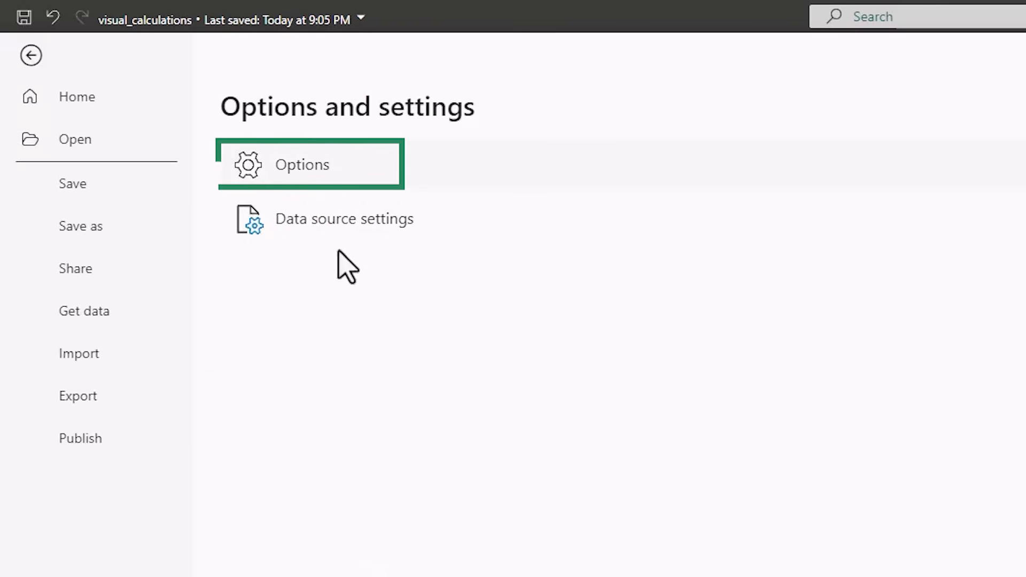
click(360, 182)
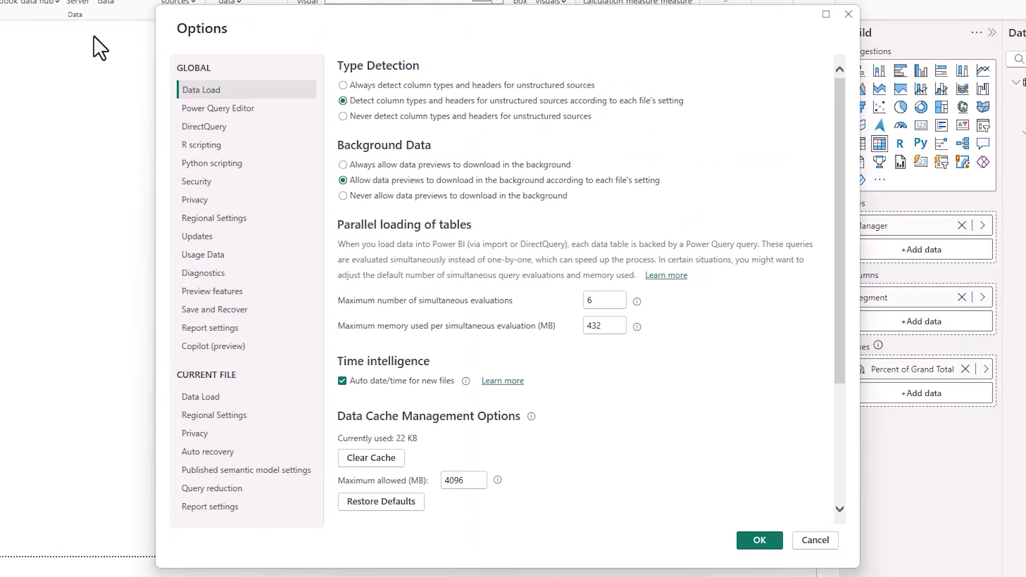
click(181, 292)
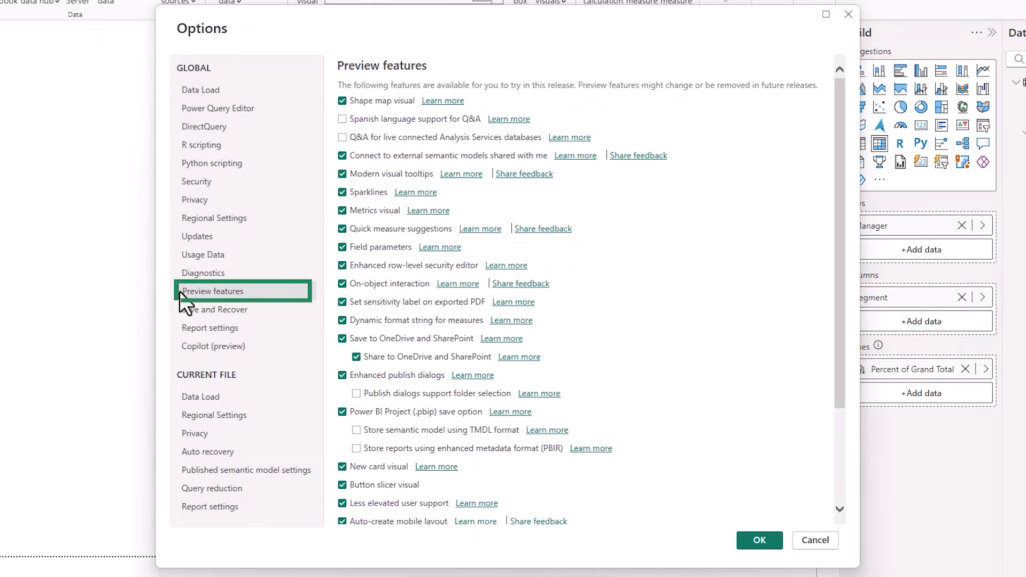
scroll(265, 361, down, 3)
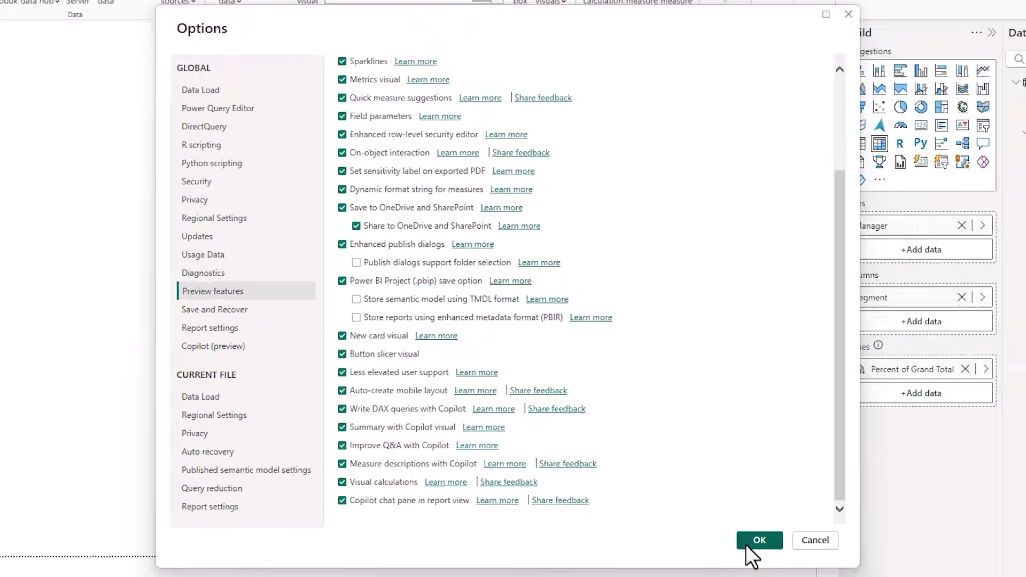
click(1001, 529)
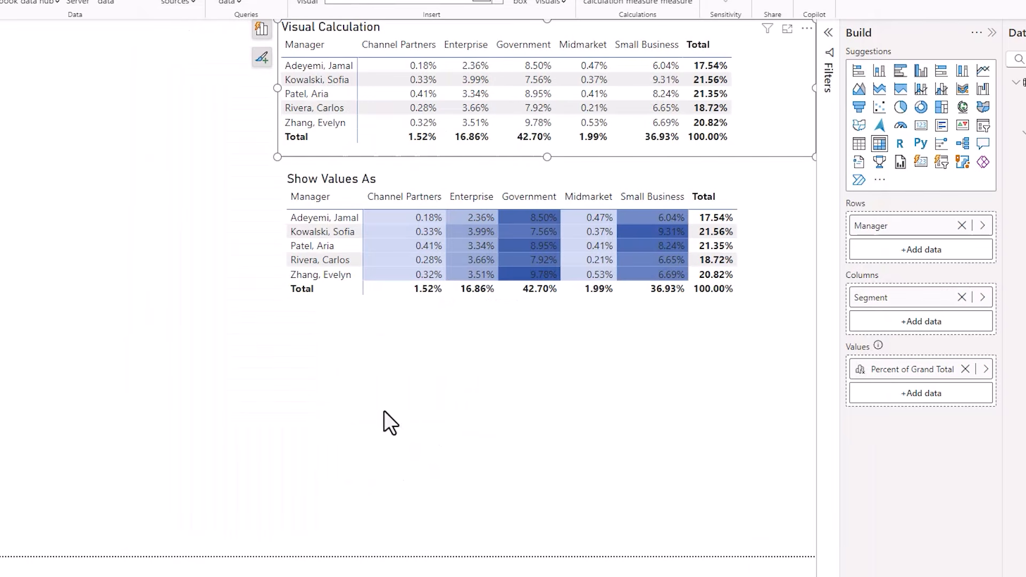